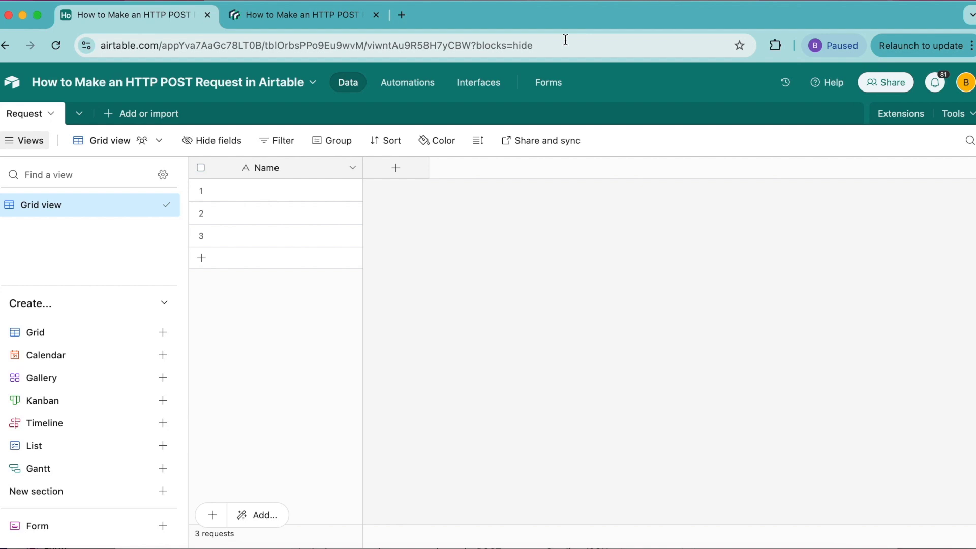
Step: Open the GET requests article linked in the Data Fetcher tutorial in a new tab
left_click(300, 15)
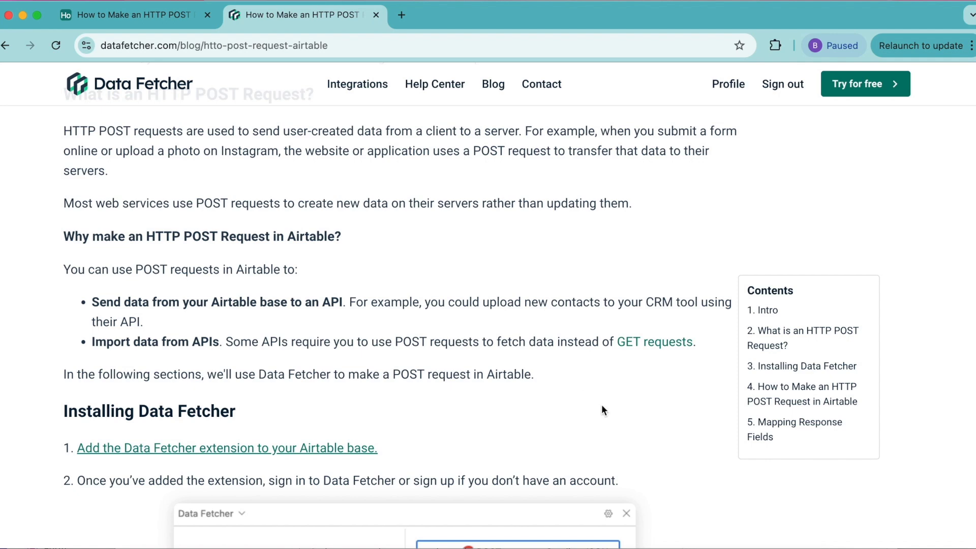
left_click_drag(628, 350, 629, 348)
right_click(634, 337)
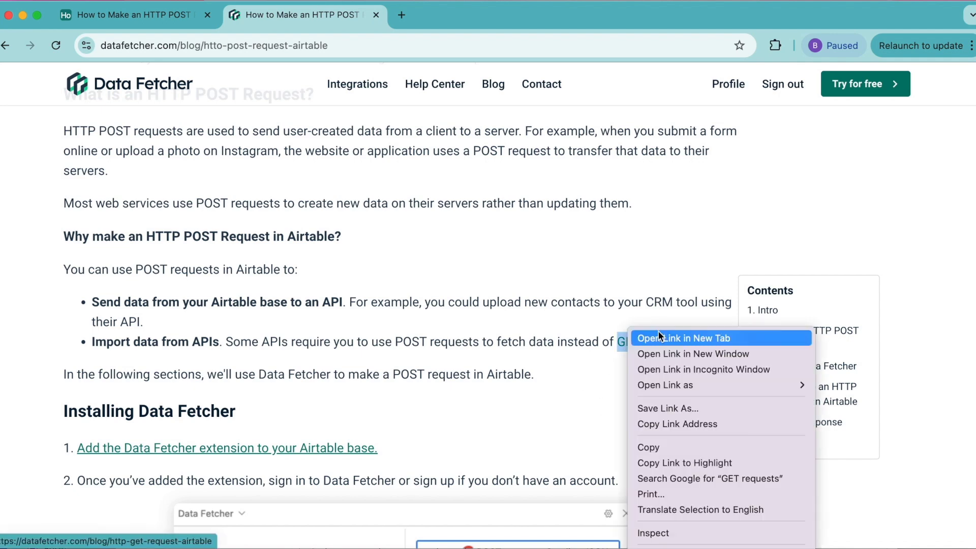
left_click(657, 338)
Step: Read down the tutorial to the Select POST step, then return to the Airtable base
scroll(457, 214, "up", 4)
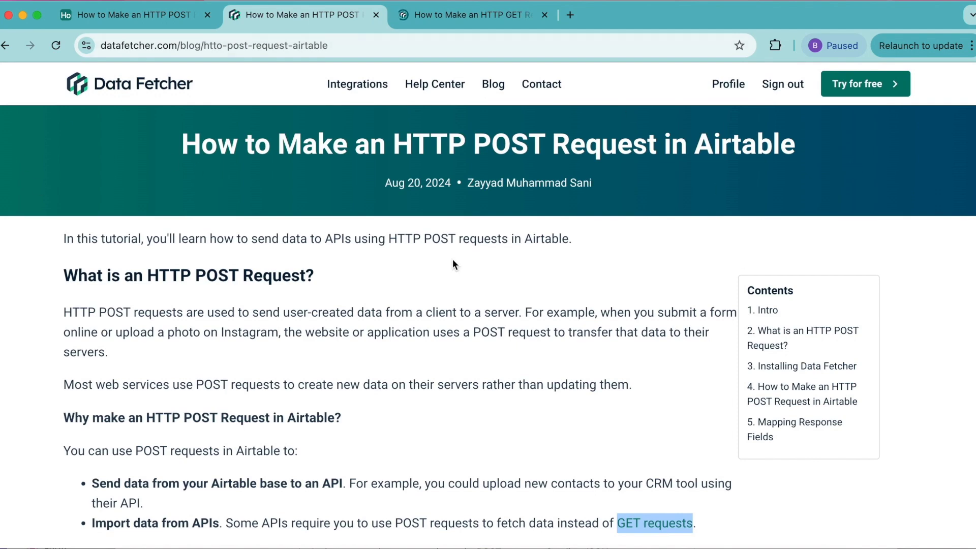
scroll(592, 324, "down", 5)
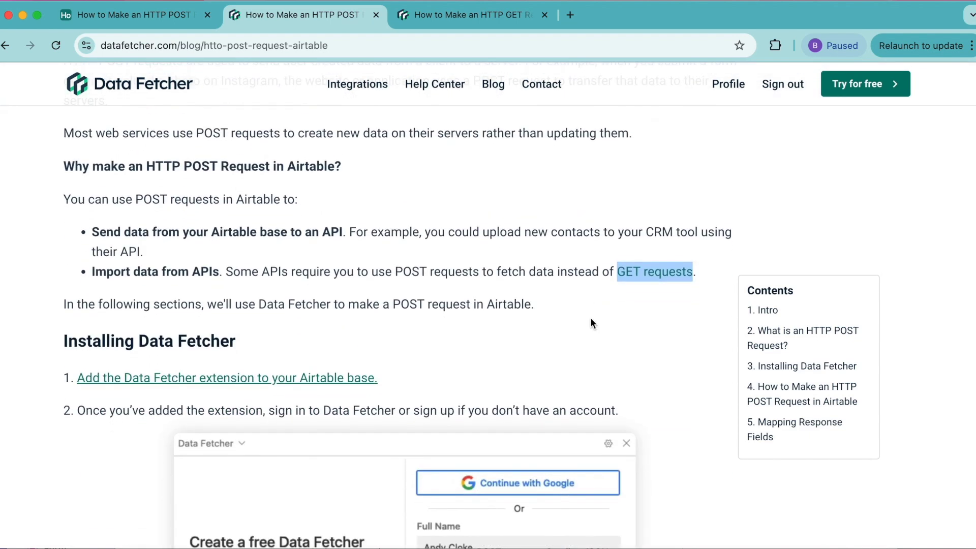
scroll(590, 323, "down", 1)
scroll(557, 305, "down", 9)
scroll(556, 305, "down", 15)
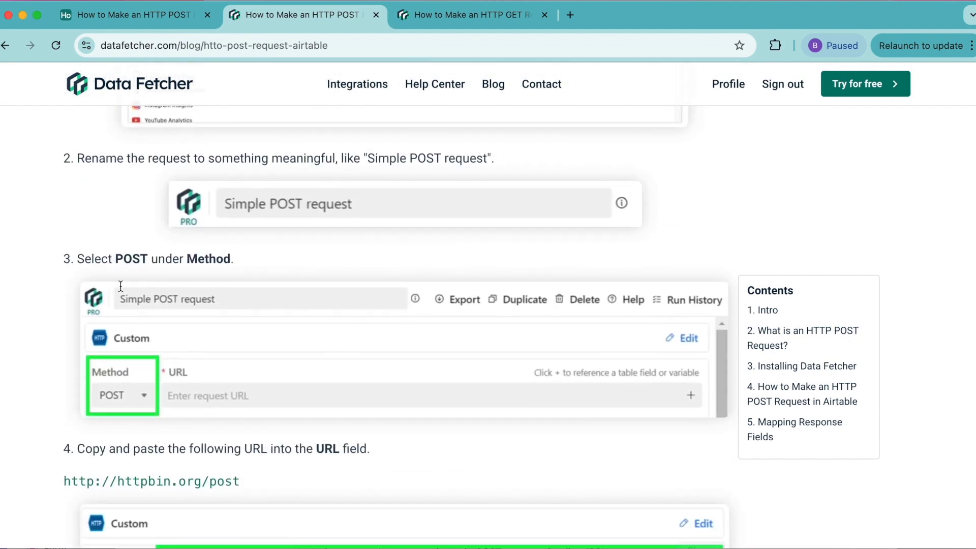
left_click(148, 21)
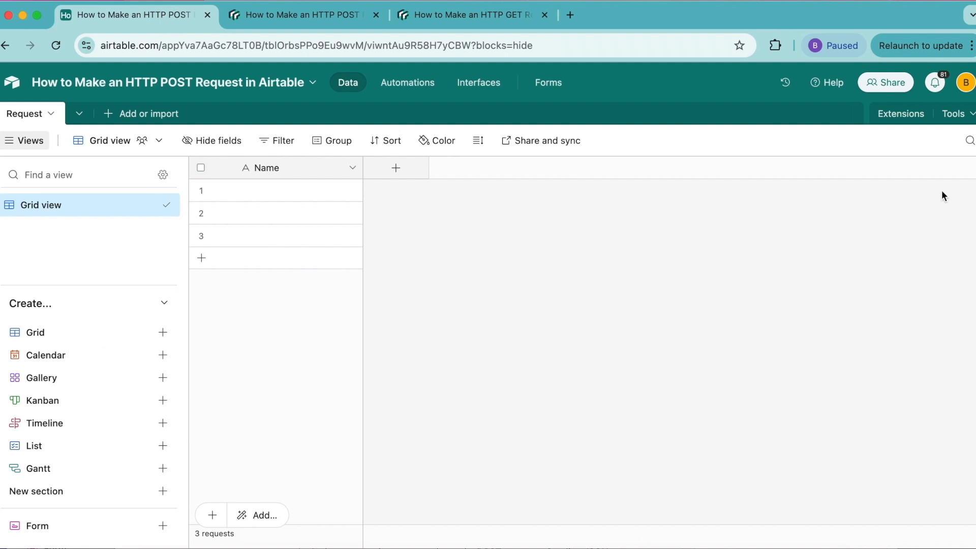
Step: Find Data Fetcher in the extensions Marketplace by searching 'data fetc' and add it to the base
left_click(898, 114)
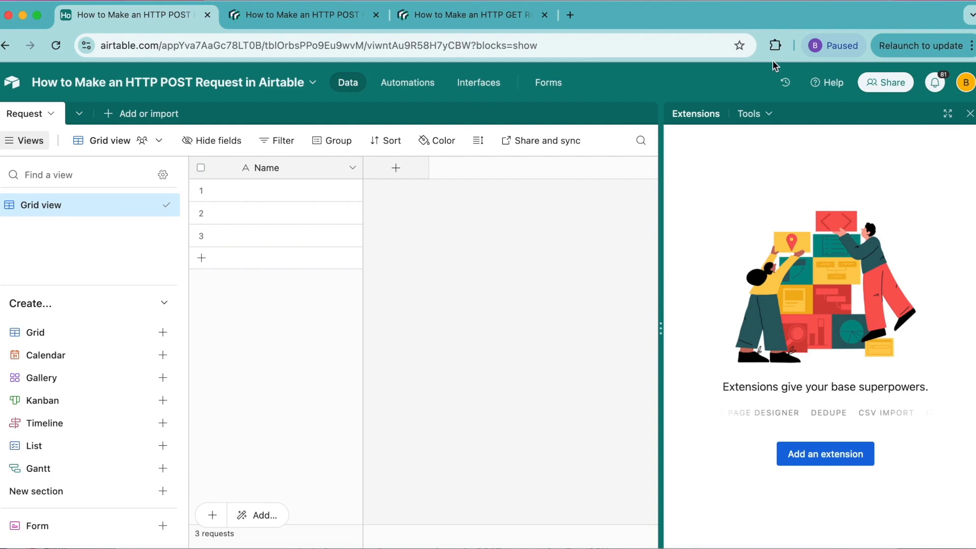
left_click(796, 452)
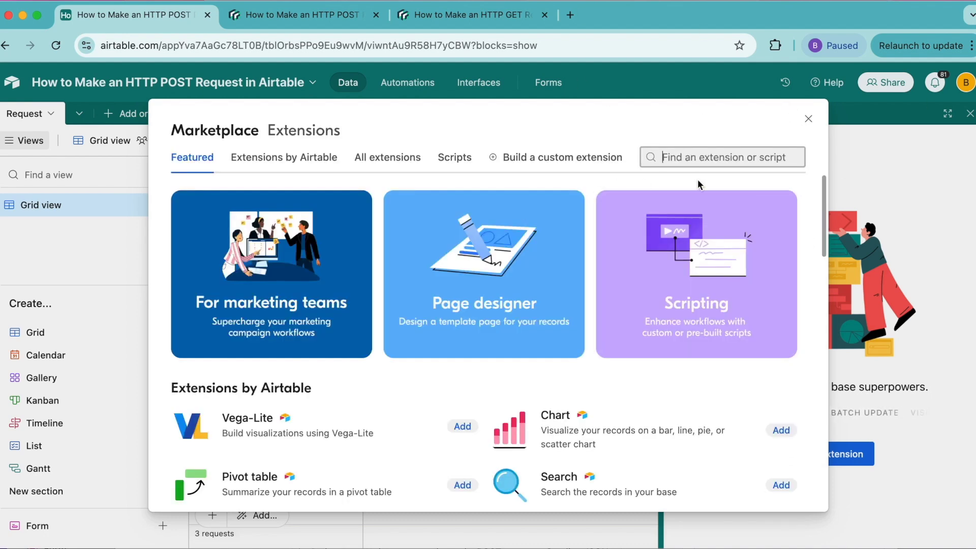
type("data fetc")
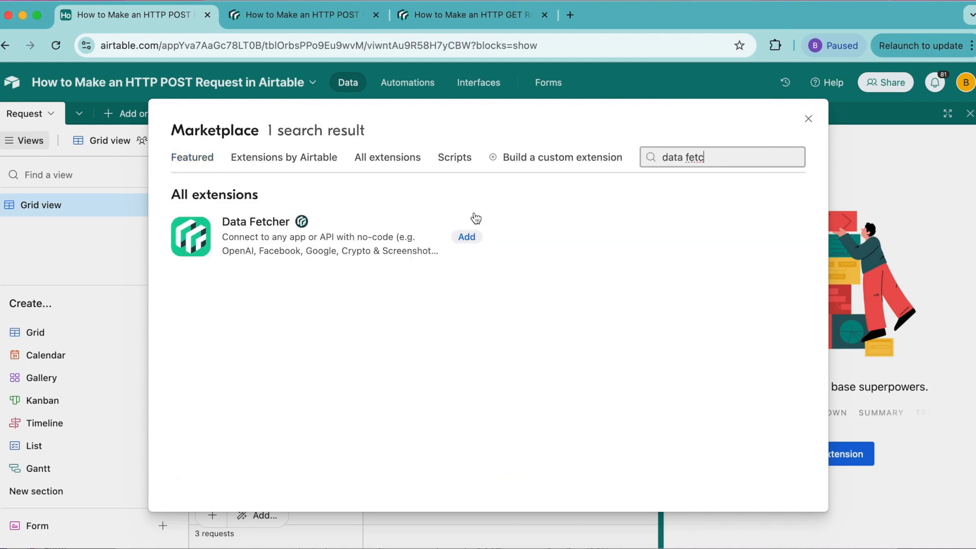
left_click(472, 237)
left_click(614, 401)
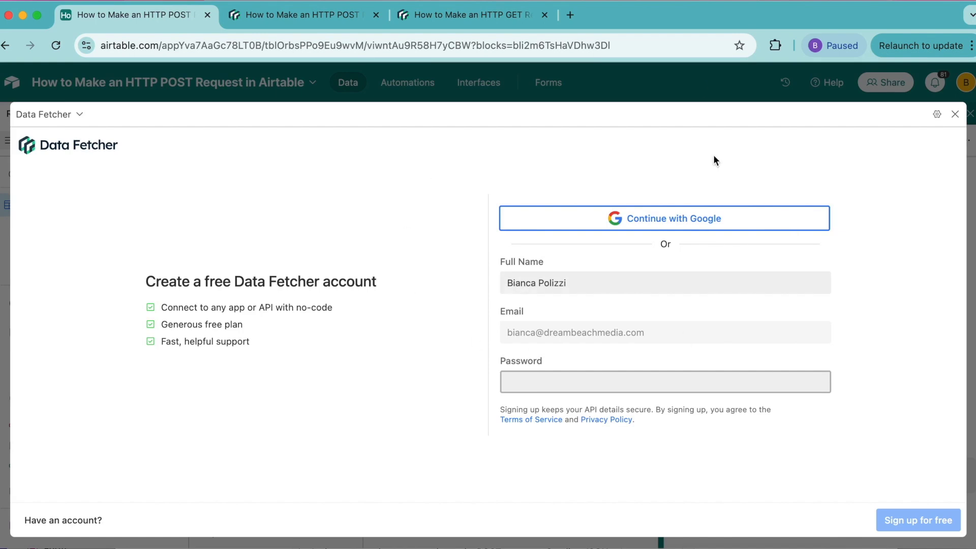
Step: Log into Data Fetcher and create a custom request named 'Simple POST request'
left_click(703, 218)
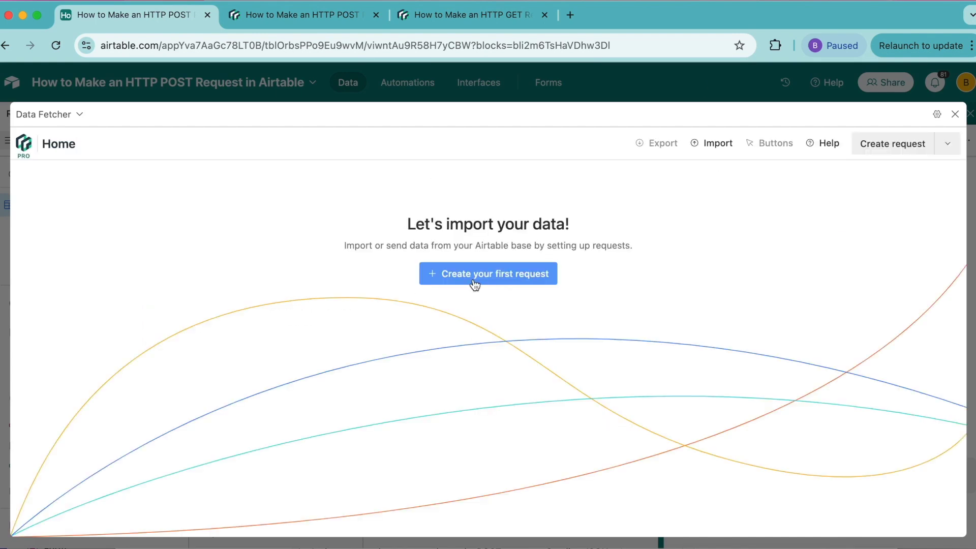
left_click(550, 279)
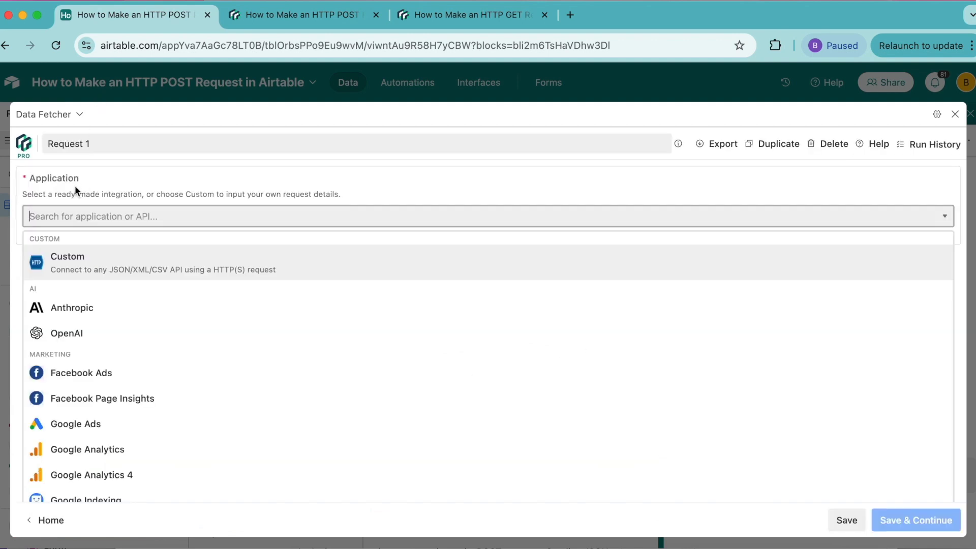
left_click(72, 262)
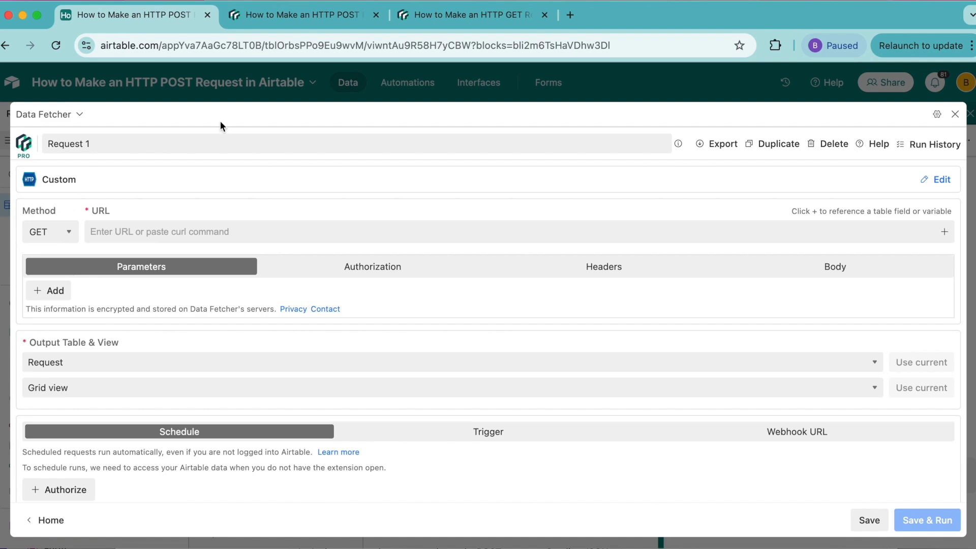
left_click(220, 143)
key("ctrl+a")
type("Simple POST request")
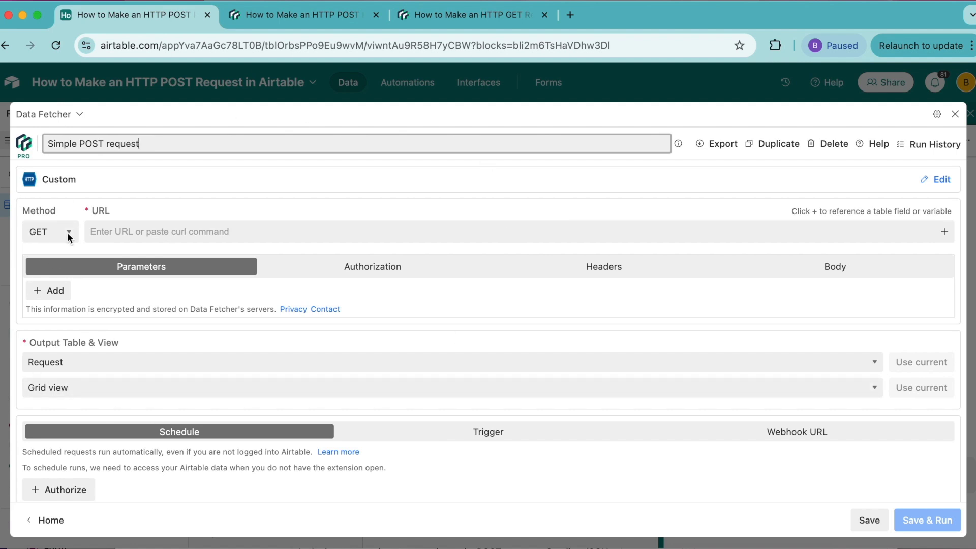
left_click(45, 232)
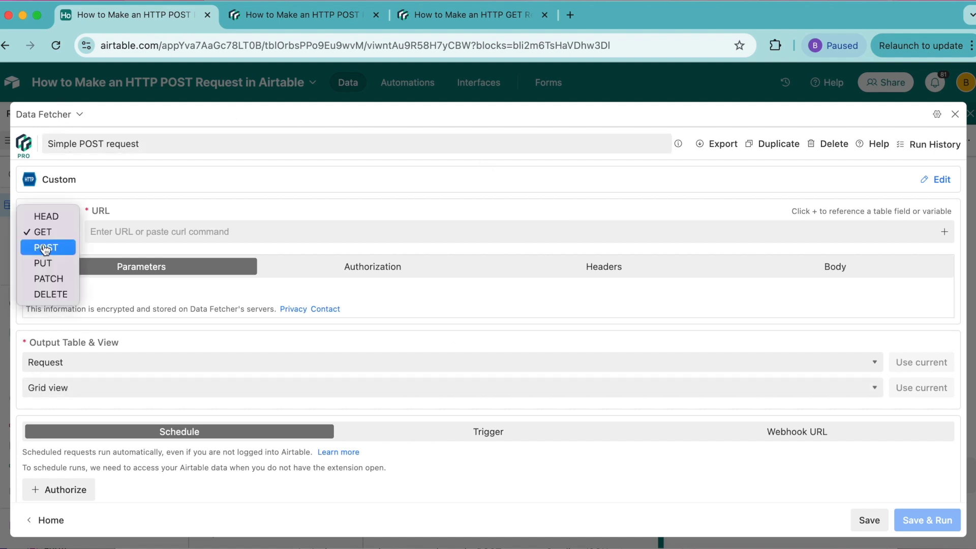
left_click(45, 248)
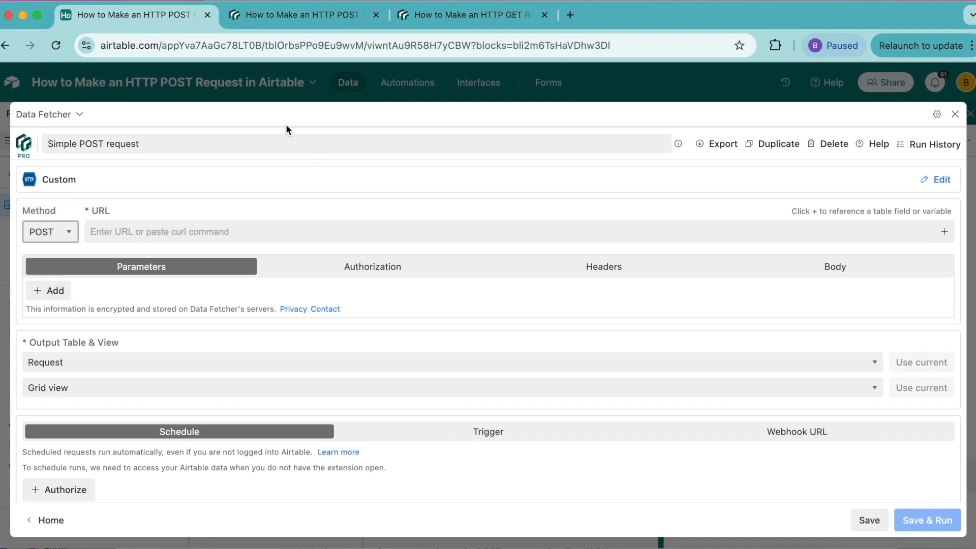
left_click(273, 23)
scroll(174, 495, "down", 2)
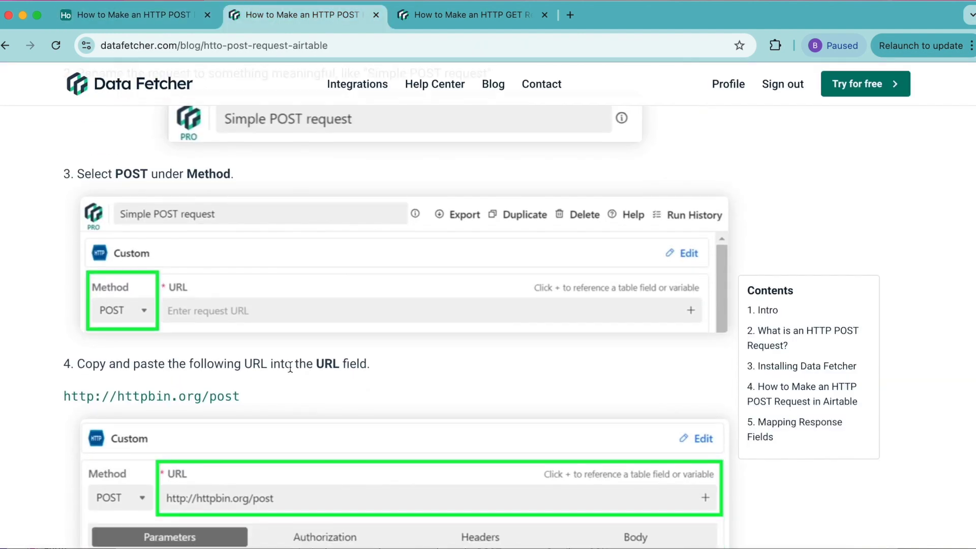
left_click_drag(64, 397, 243, 399)
key("ctrl+c")
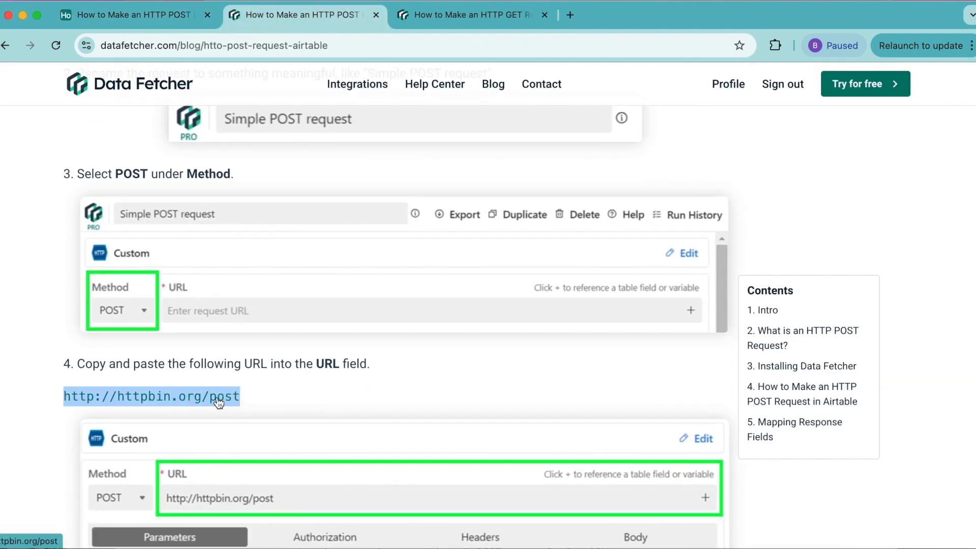
left_click(161, 19)
key("ctrl+v")
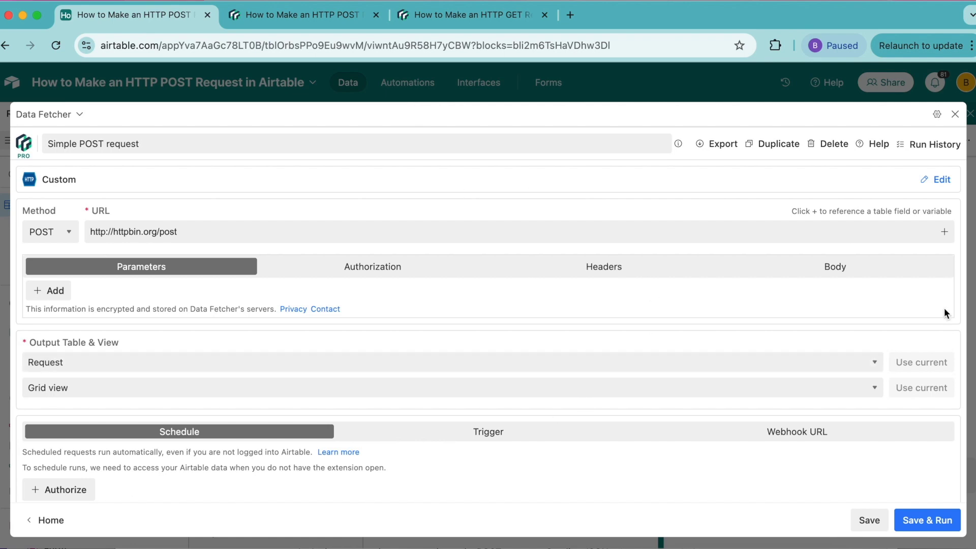
Step: Set the request body to the tutorial's JSON {"name": "Data Fetcher"}
left_click(853, 276)
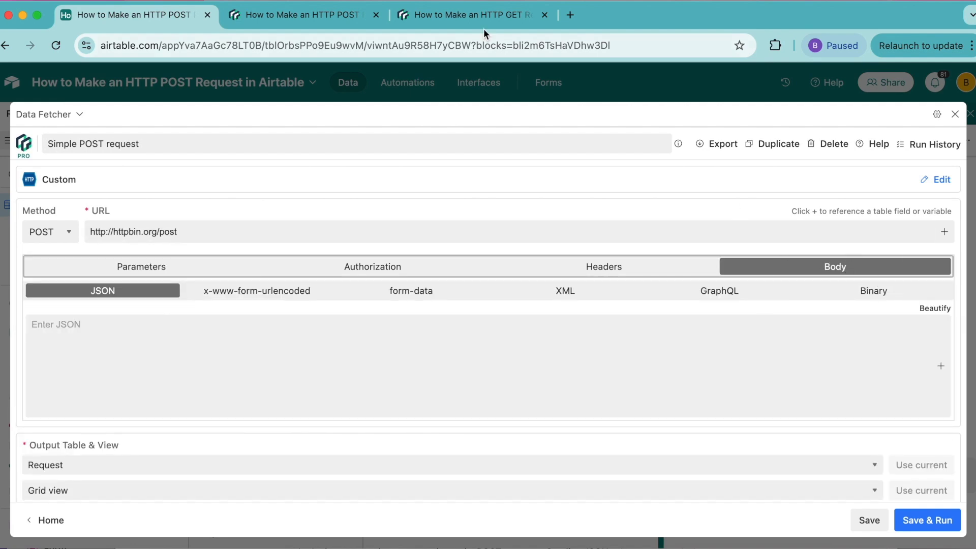
left_click(296, 12)
scroll(318, 330, "down", 8)
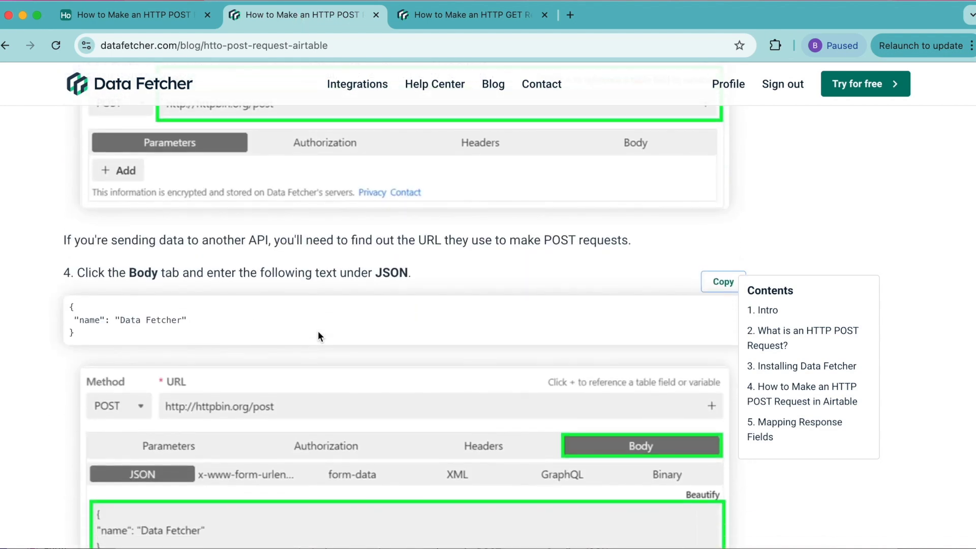
left_click(715, 282)
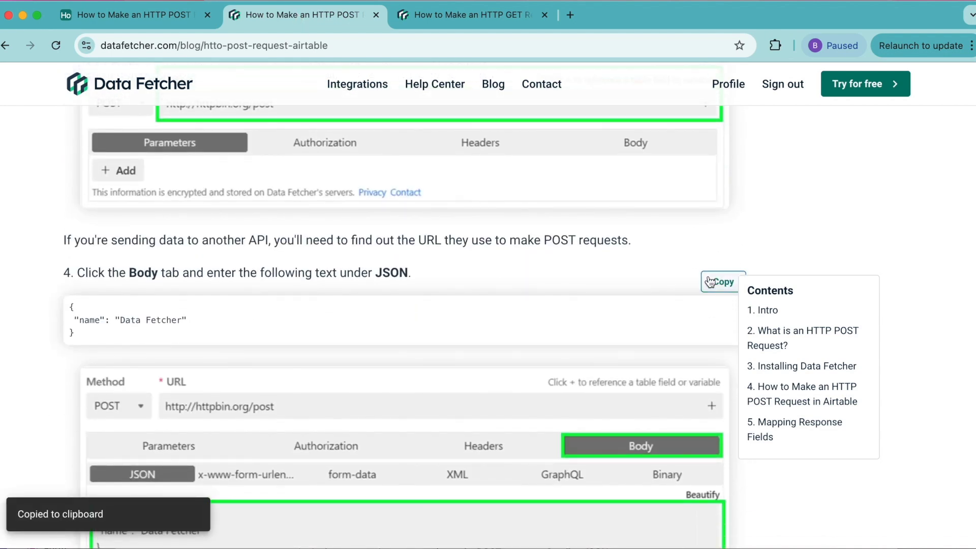
left_click(158, 14)
left_click(90, 336)
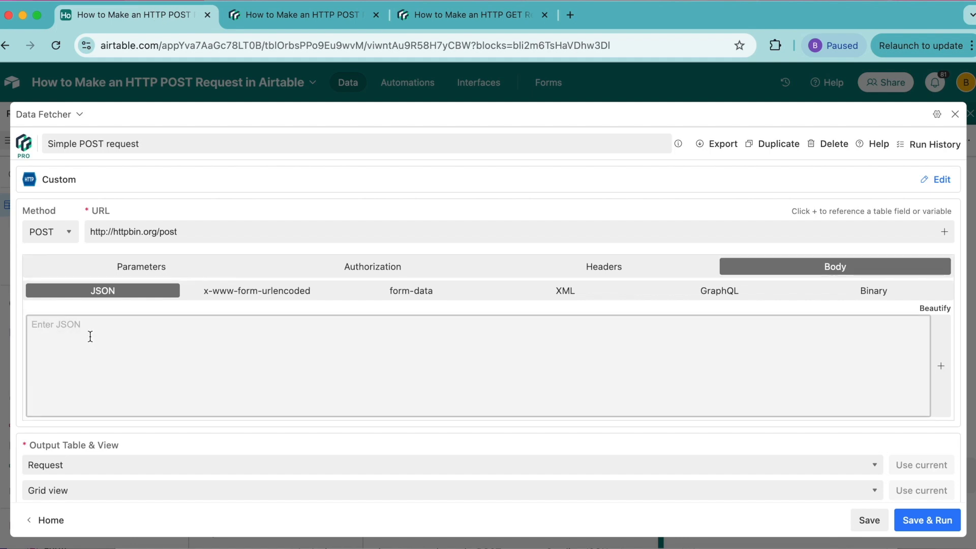
key("super+v")
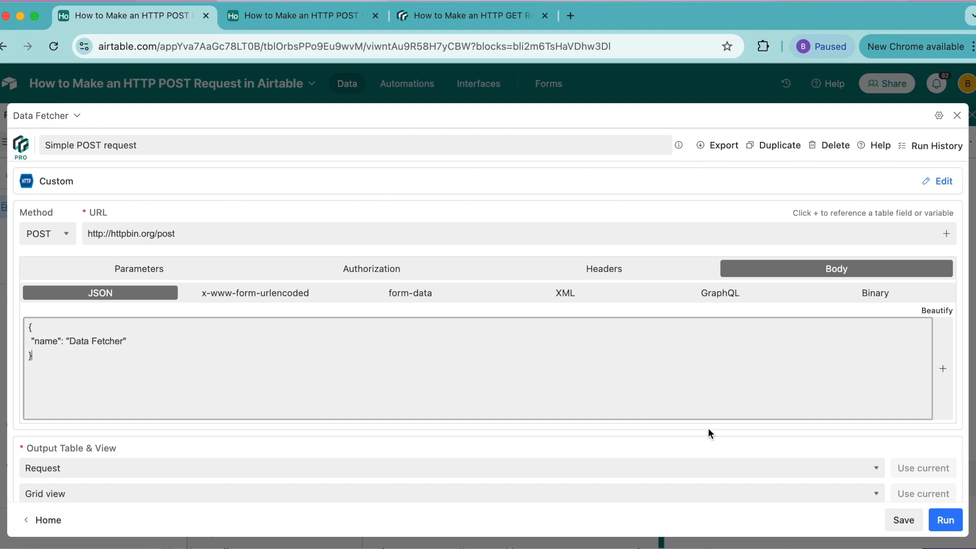
Step: Cancel the Insert reference dialog without inserting, check the tutorial, then save and run the request
left_click(943, 365)
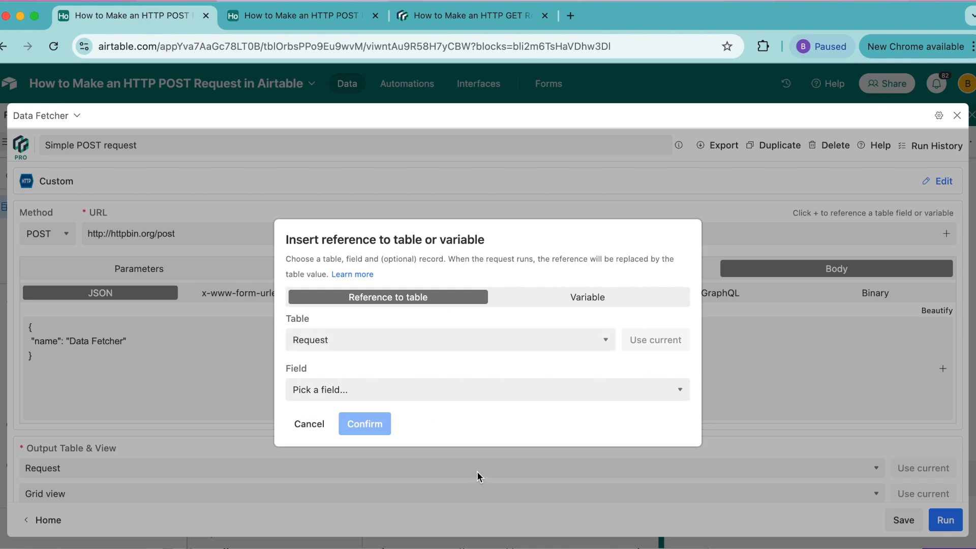
left_click(801, 368)
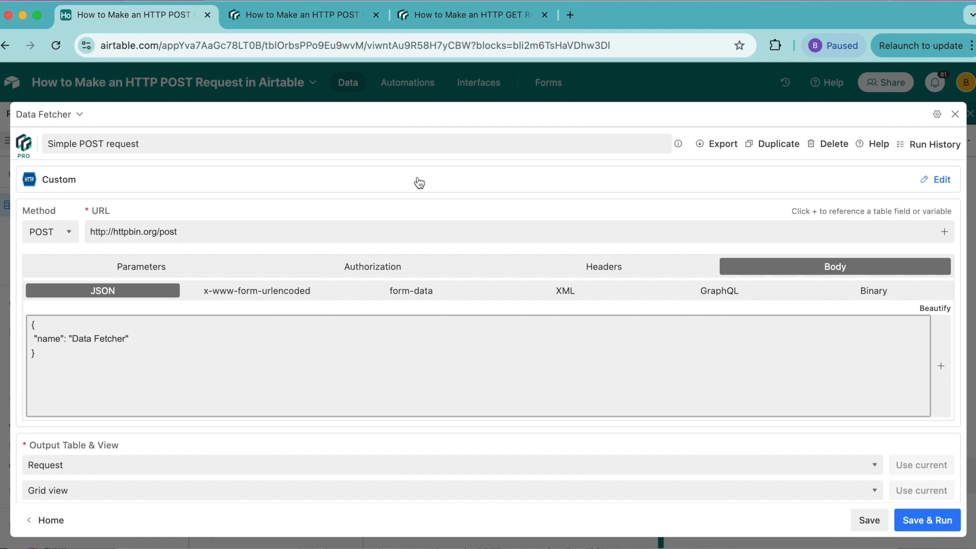
left_click(500, 365)
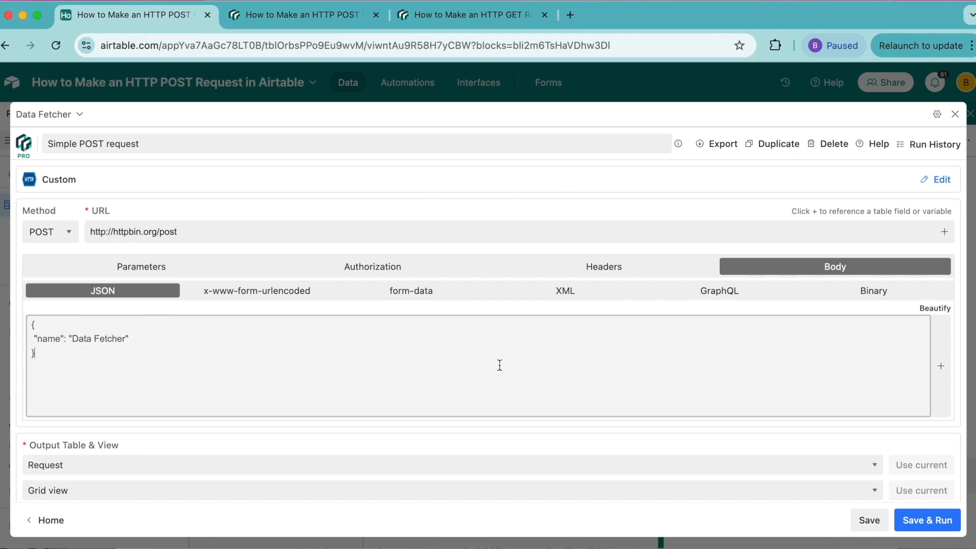
left_click(139, 329)
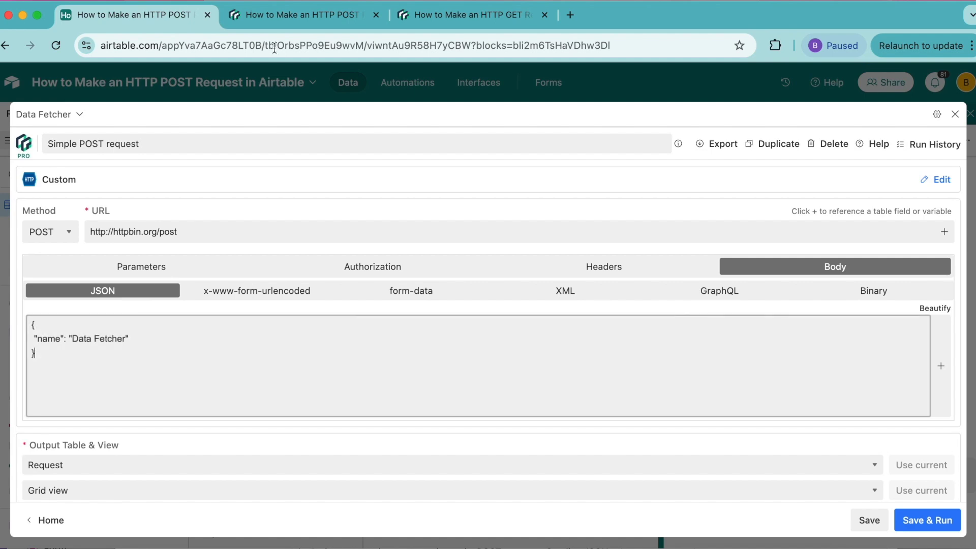
left_click(294, 13)
scroll(318, 285, "down", 8)
left_click(130, 15)
left_click(907, 524)
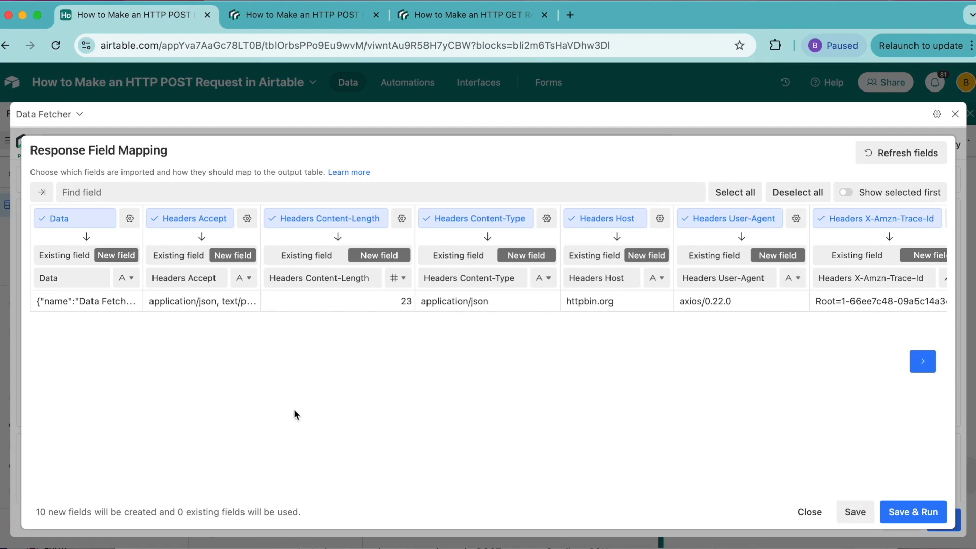
Step: Deselect all response fields, import only 'Json name' as a new field, then save and run
scroll(294, 409, "right", 7)
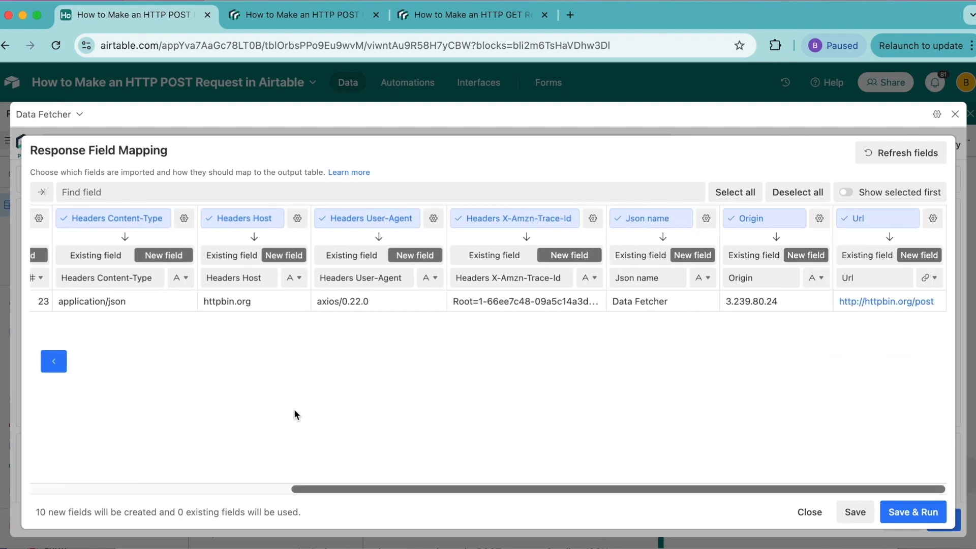
scroll(481, 365, "left", 7)
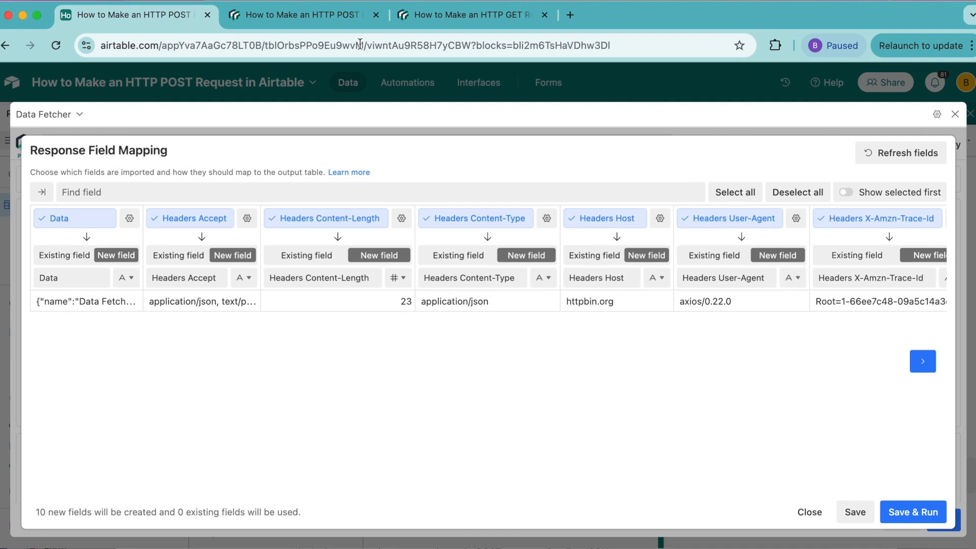
left_click(813, 195)
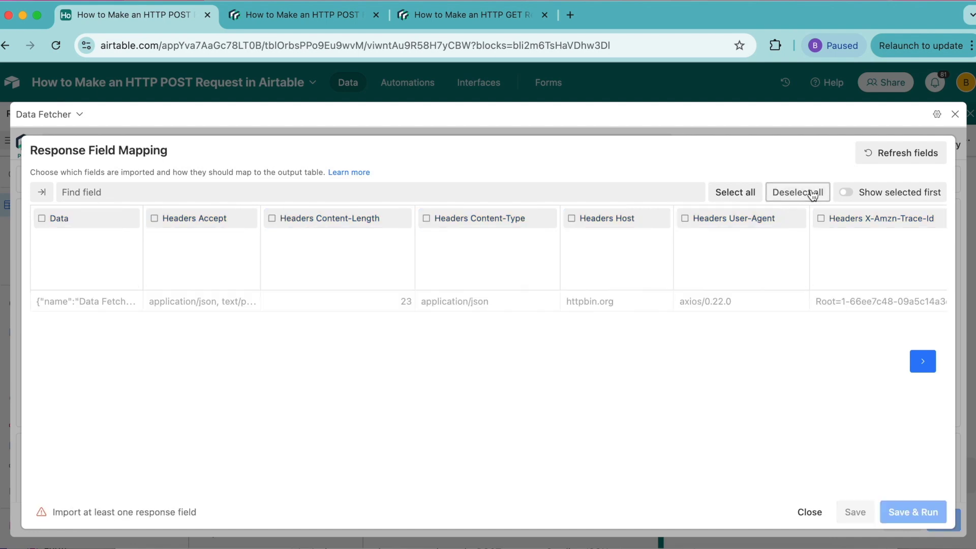
scroll(742, 237, "right", 5)
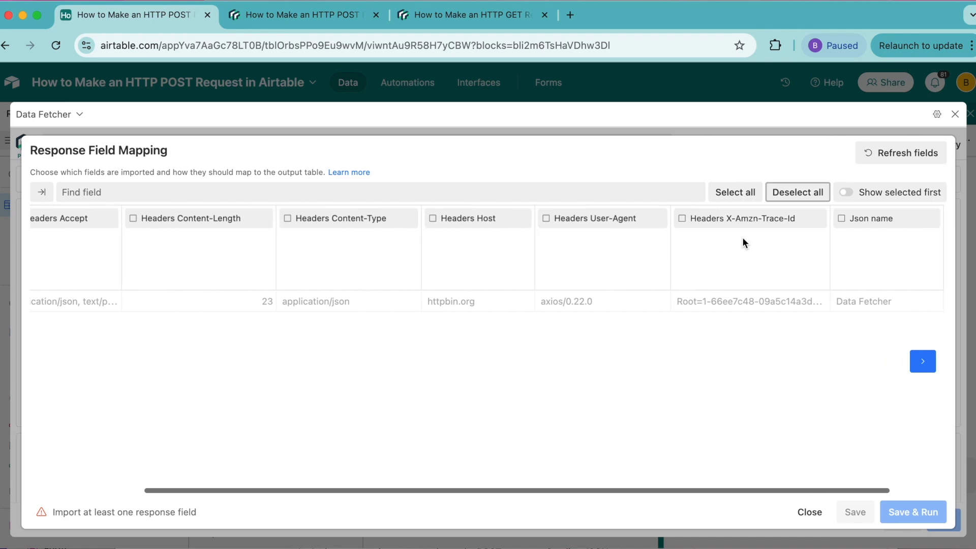
scroll(742, 237, "right", 1)
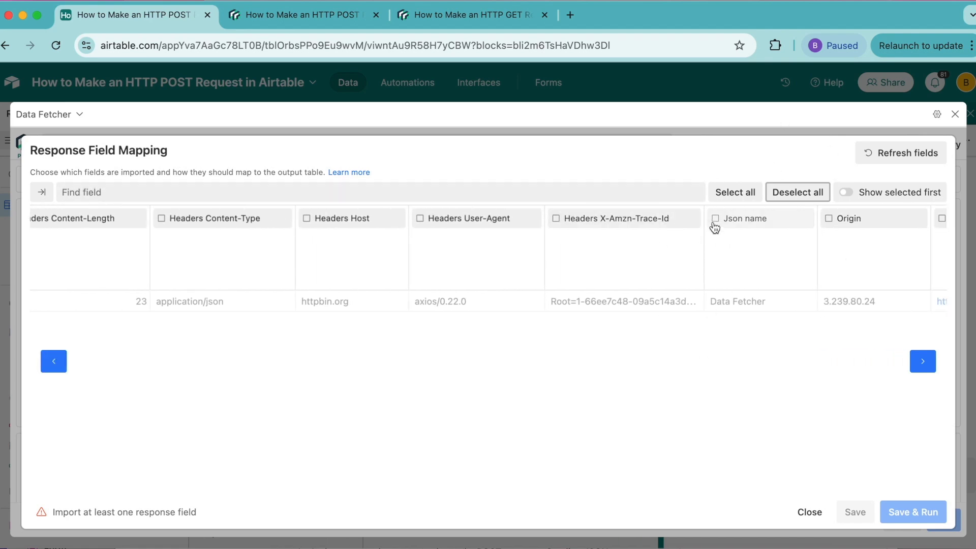
left_click(558, 186)
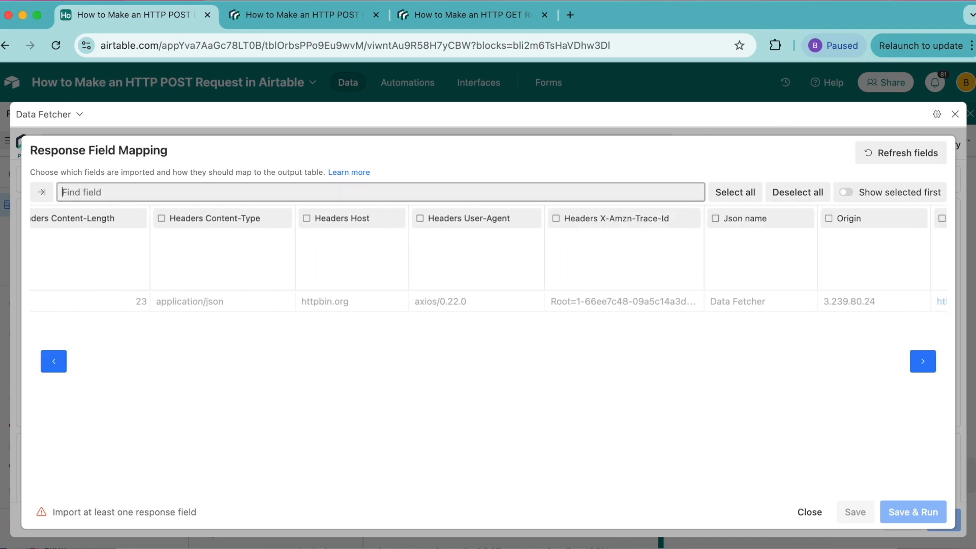
type("jso")
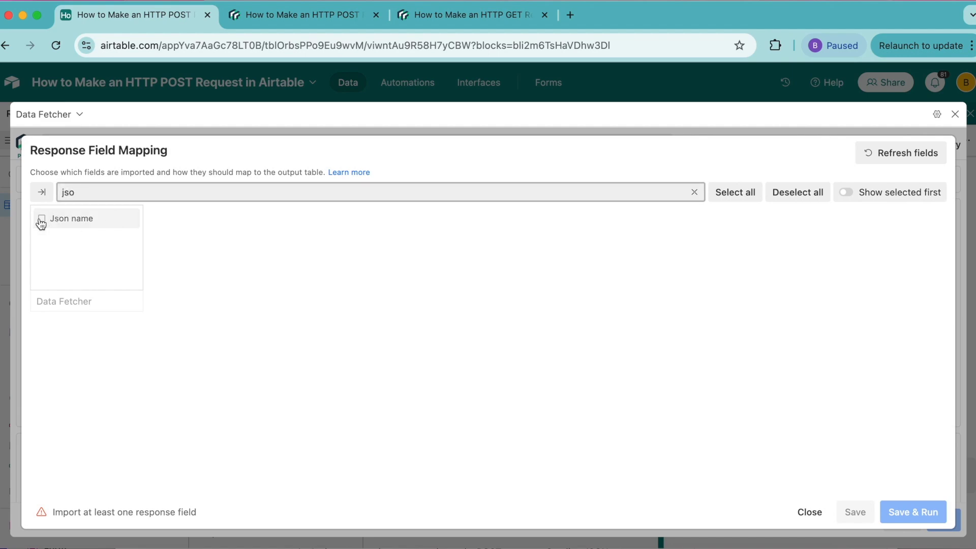
left_click(42, 220)
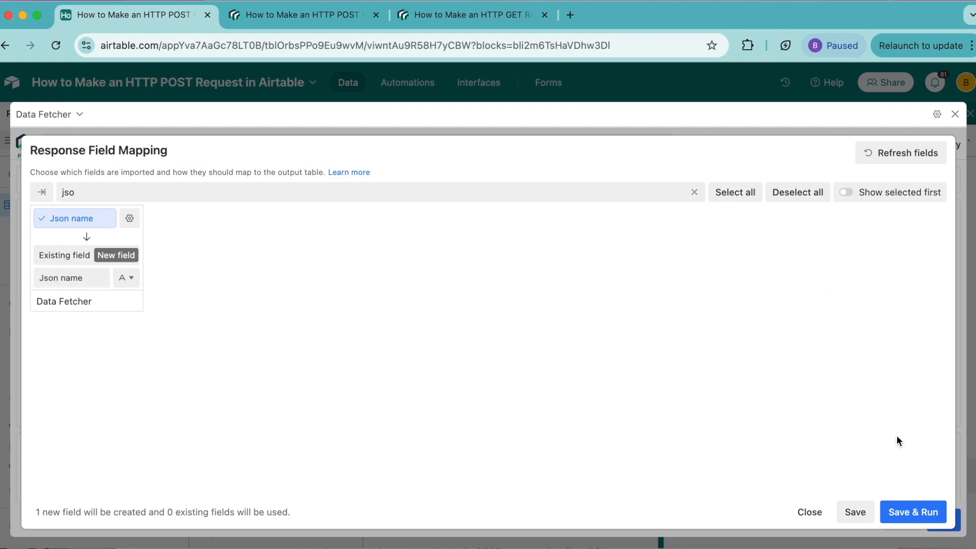
left_click(937, 513)
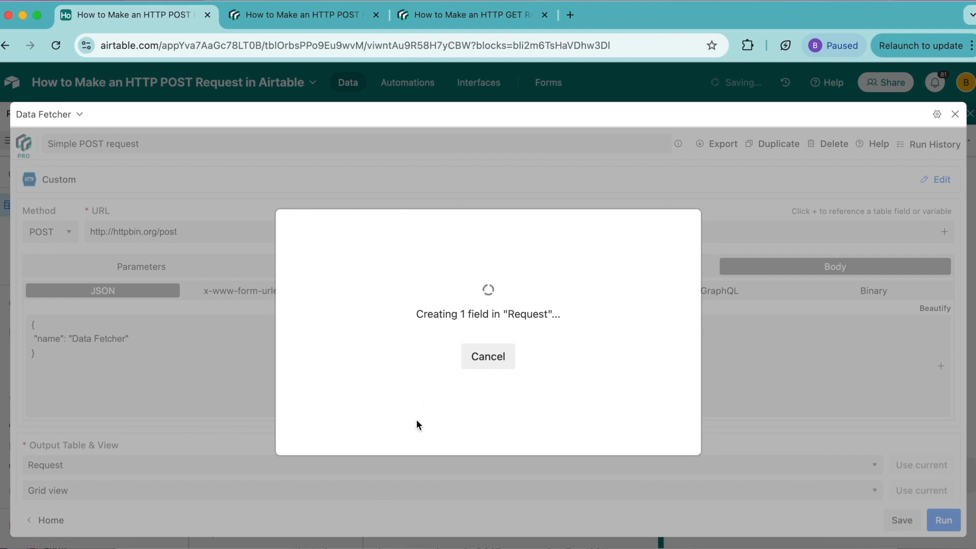
Step: Dismiss the success message, close Data Fetcher and hide the extensions panel to reveal the grid
left_click(481, 368)
left_click(955, 114)
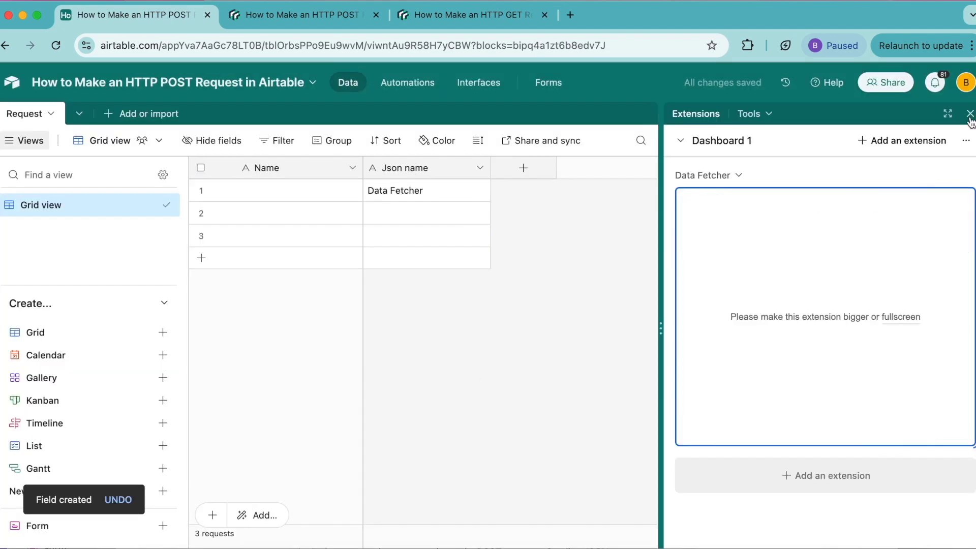
left_click(970, 113)
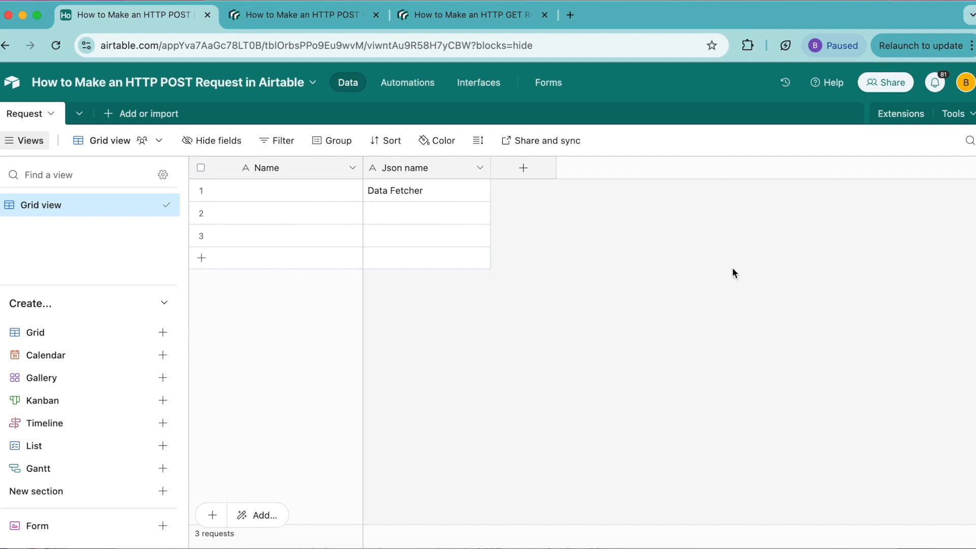
left_click(285, 15)
scroll(295, 420, "down", 8)
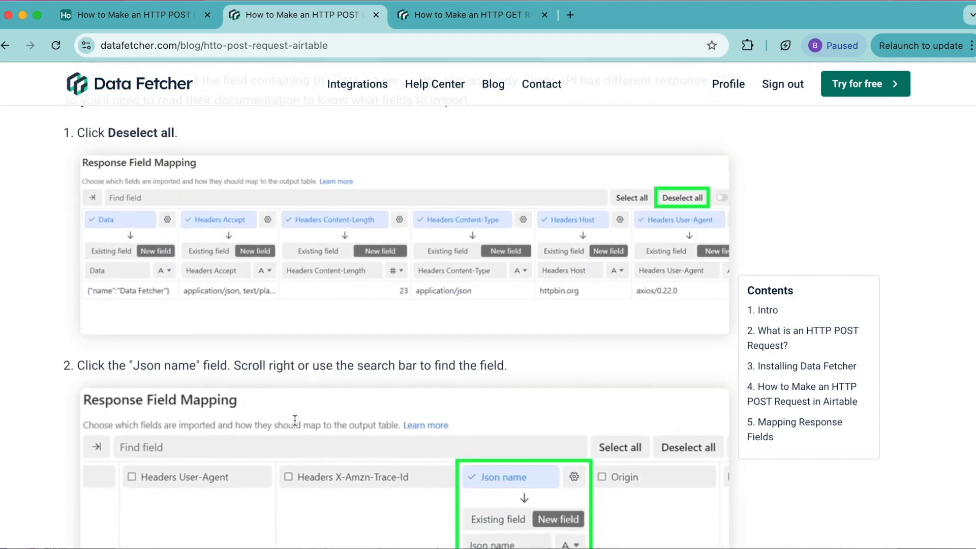
scroll(295, 420, "down", 15)
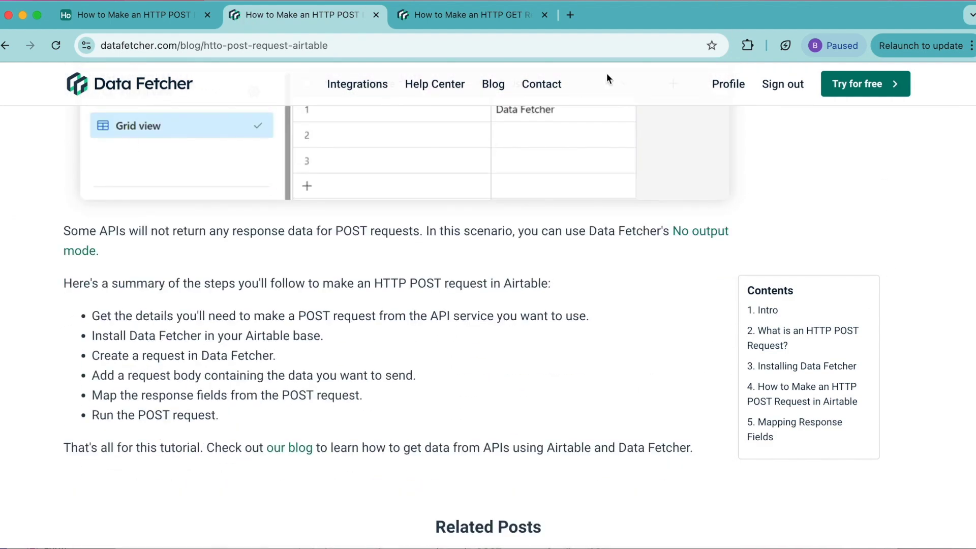
left_click(127, 16)
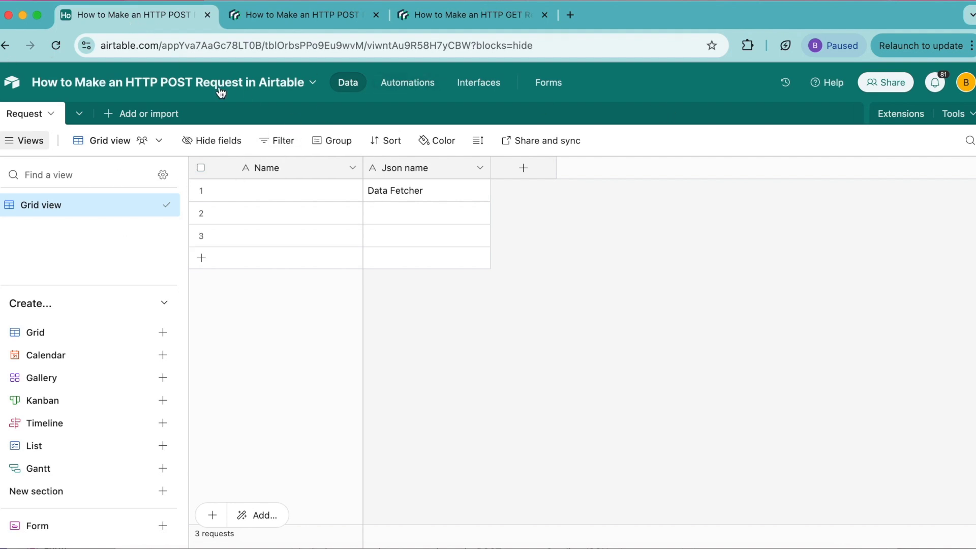
left_click(272, 19)
scroll(155, 284, "up", 20)
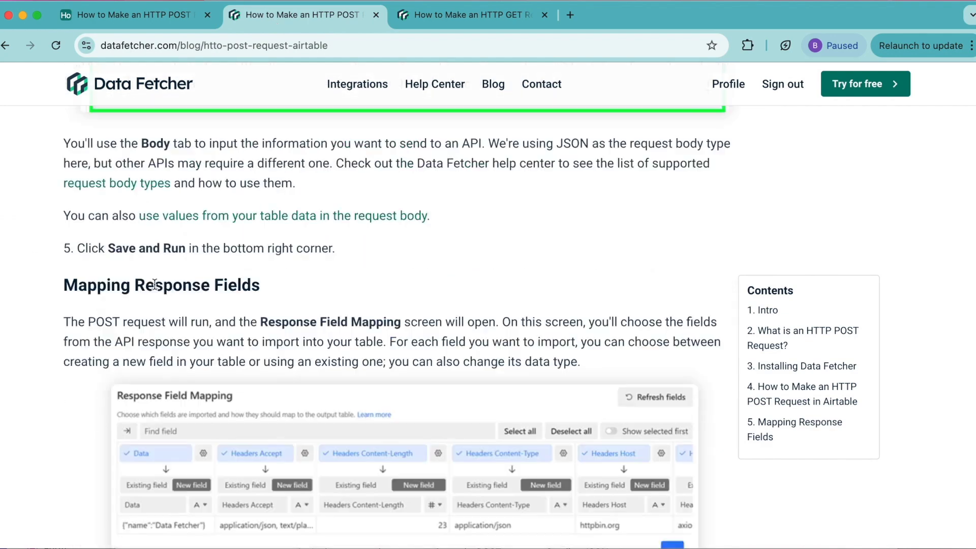
scroll(155, 285, "up", 10)
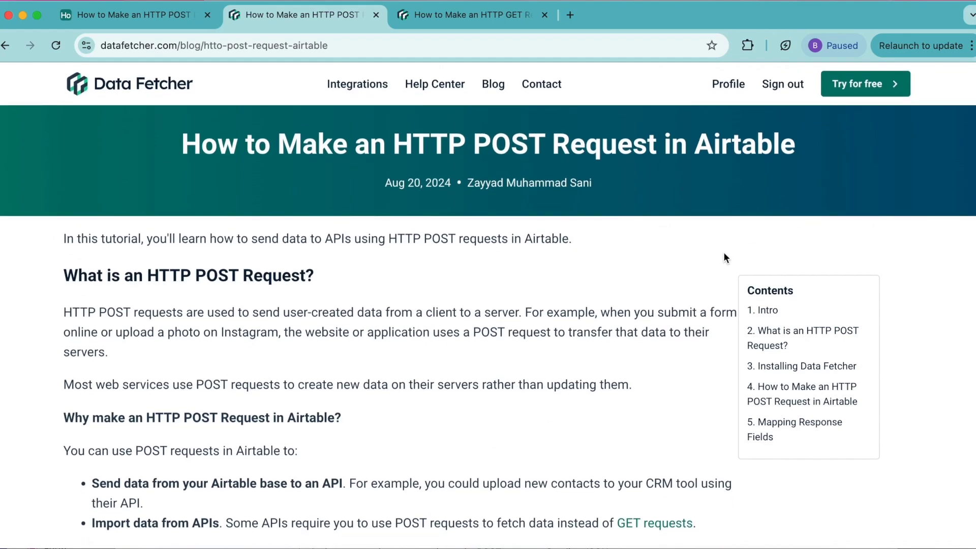
left_click(133, 14)
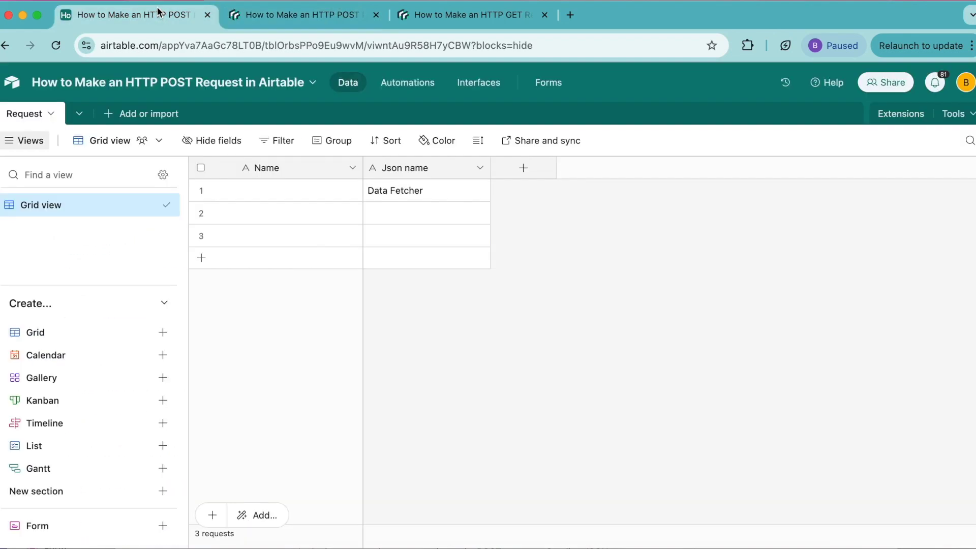